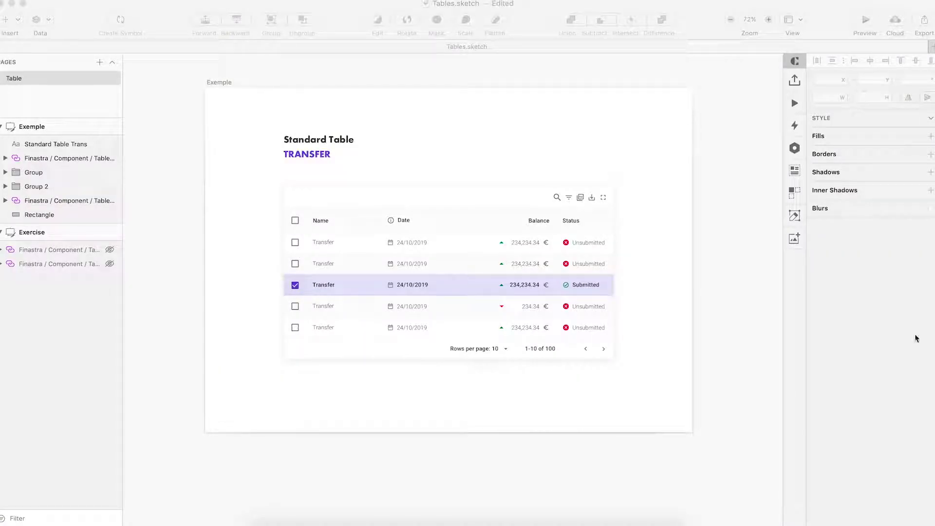
# Inspect the example table's header row, body rows, top bar and Pagination footer
pyautogui.click(568, 221)
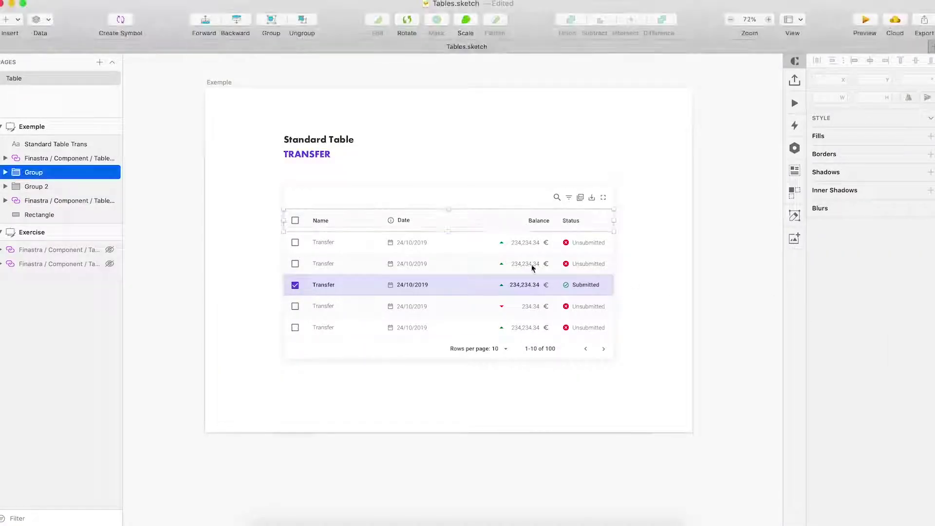
pyautogui.click(523, 289)
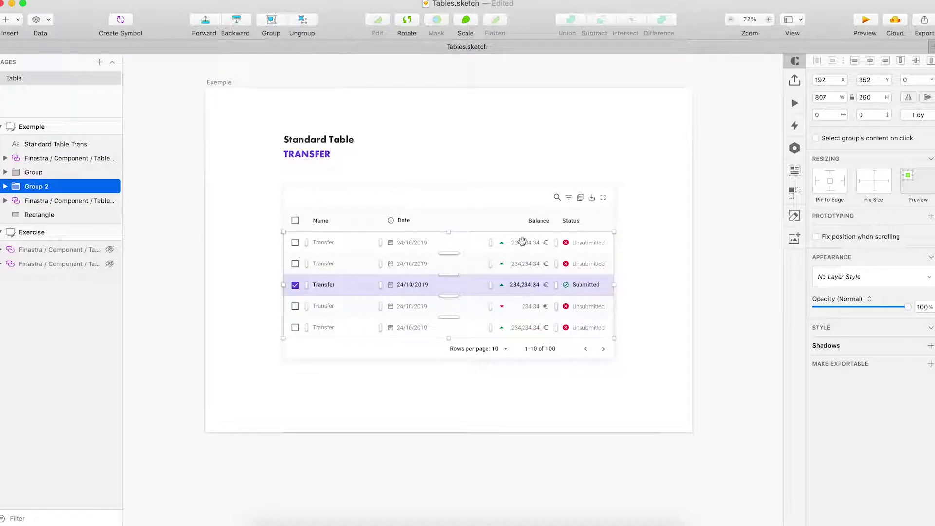
pyautogui.click(522, 197)
pyautogui.click(484, 347)
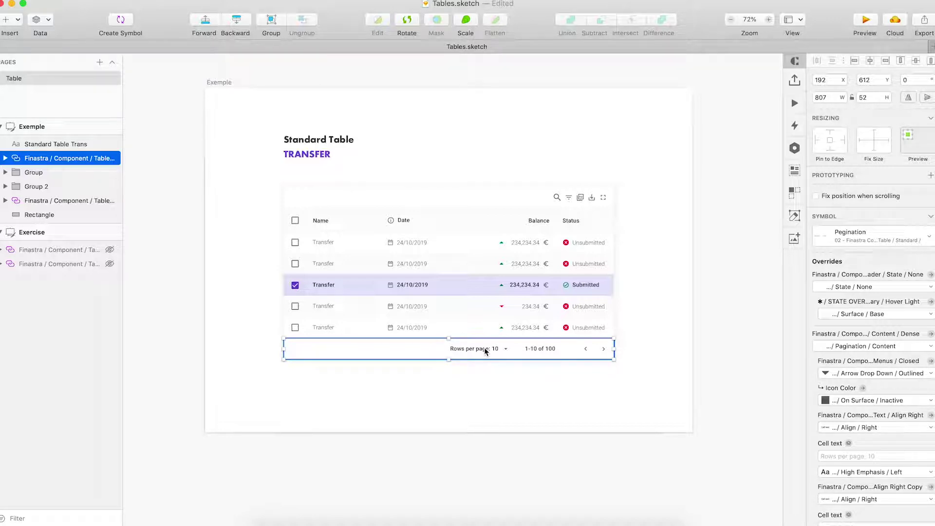
# Browse the Table symbol variants under Insert > Symbols > 02 - Finastra Components Light > Finastra / Component
pyautogui.click(18, 20)
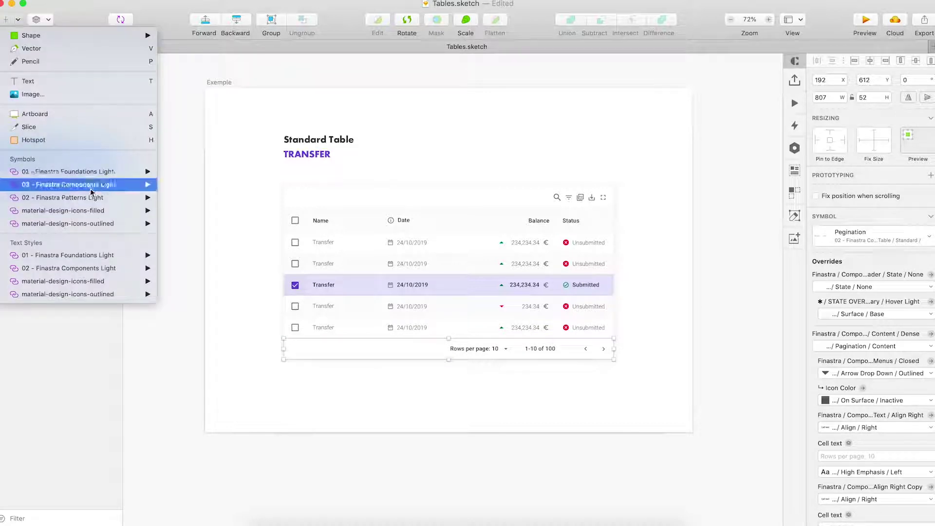
pyautogui.moveTo(96, 184)
pyautogui.moveTo(191, 191)
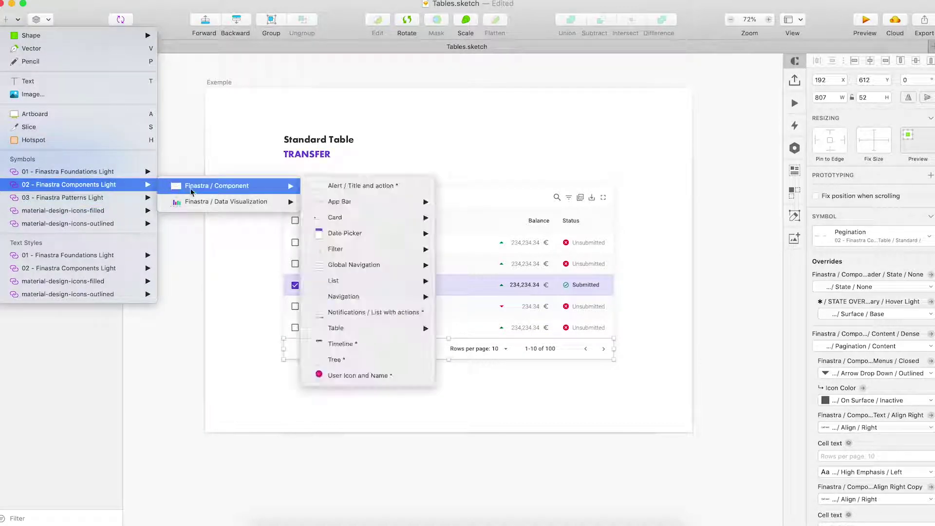
pyautogui.moveTo(343, 336)
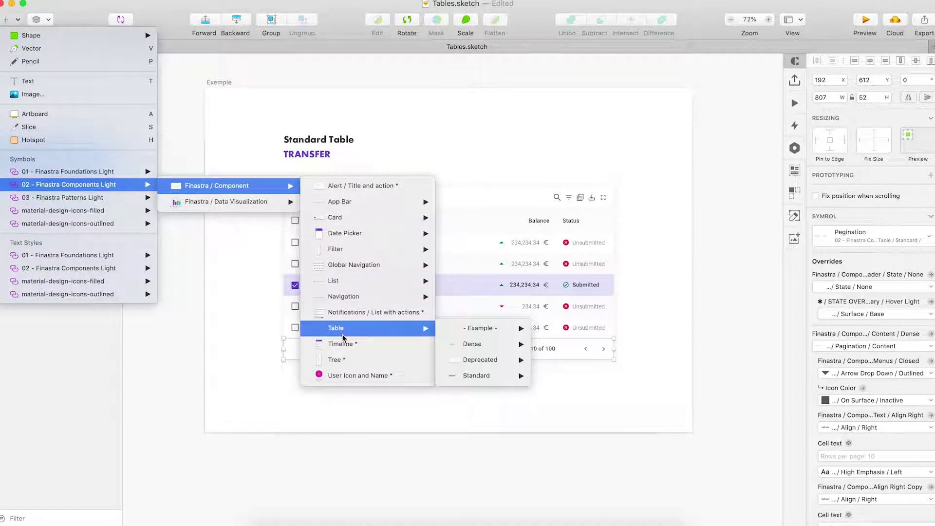
pyautogui.moveTo(449, 334)
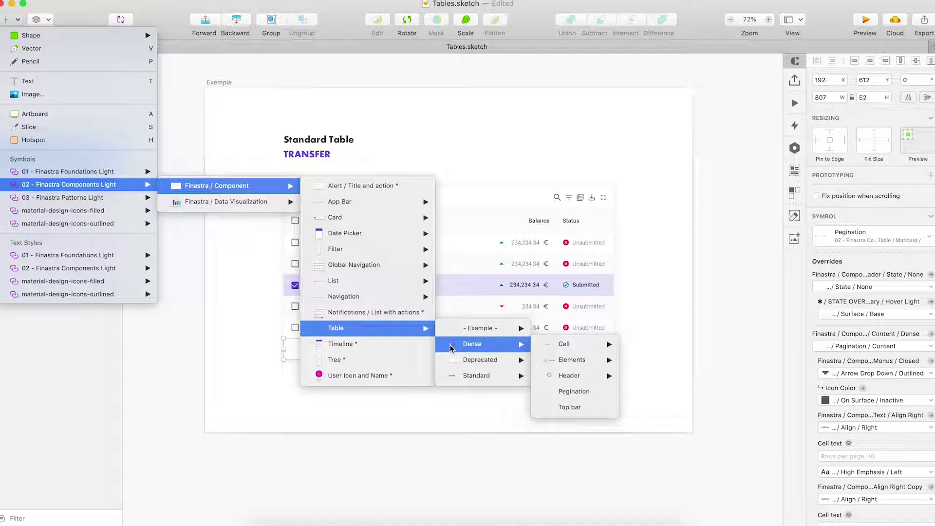
pyautogui.moveTo(454, 364)
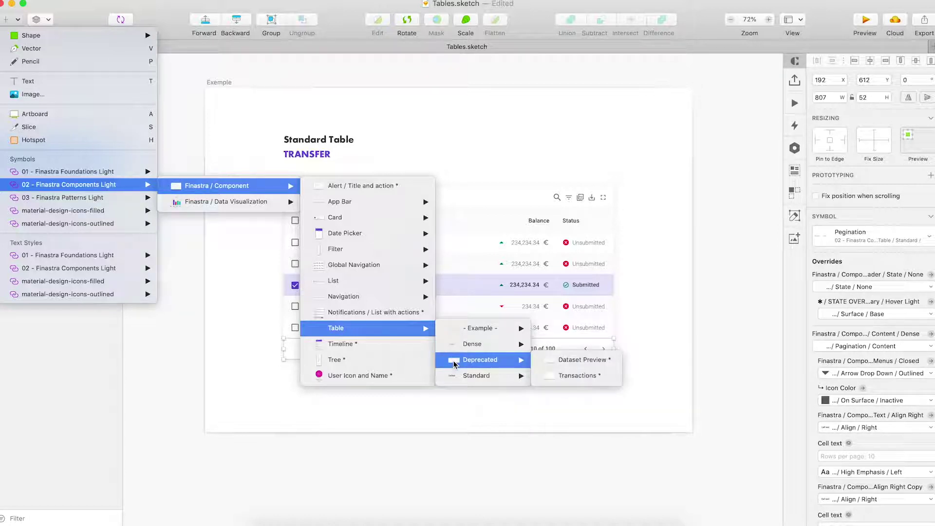
pyautogui.moveTo(453, 380)
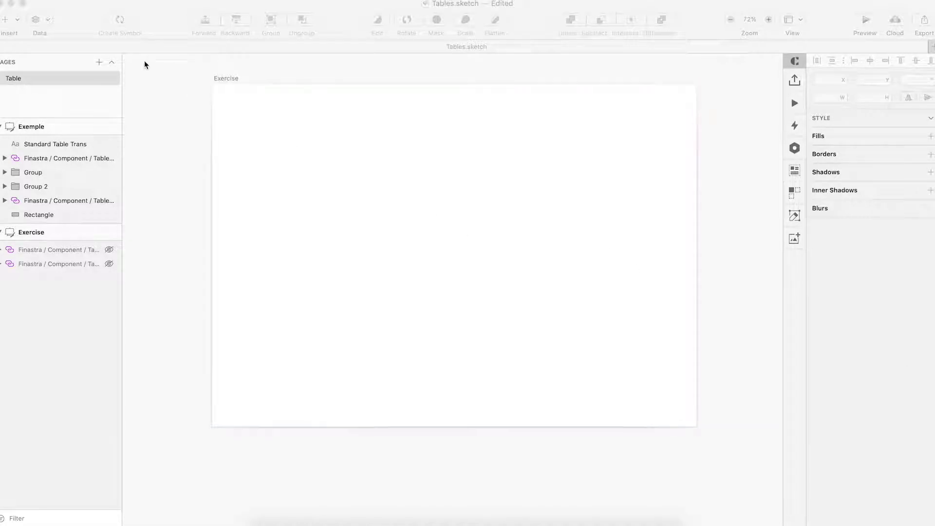
# Place a Table > Standard > Header > Without Sorting symbol on the Exercise artboard, narrowed to 223 wide
pyautogui.click(16, 19)
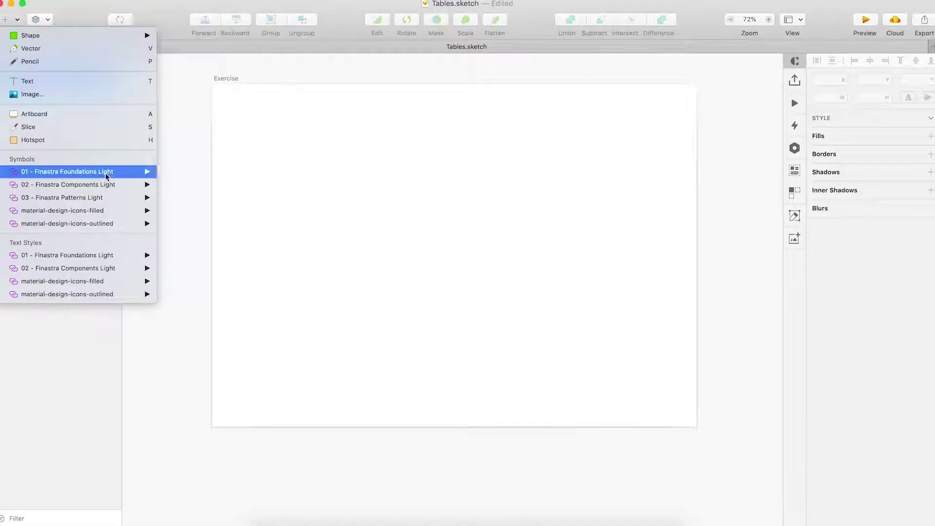
pyautogui.moveTo(109, 186)
pyautogui.moveTo(229, 186)
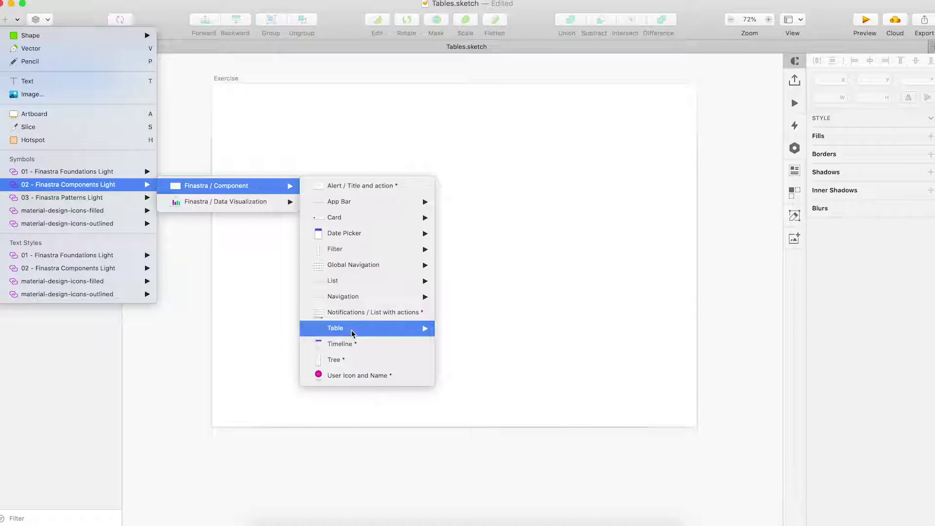
pyautogui.moveTo(352, 330)
pyautogui.moveTo(484, 376)
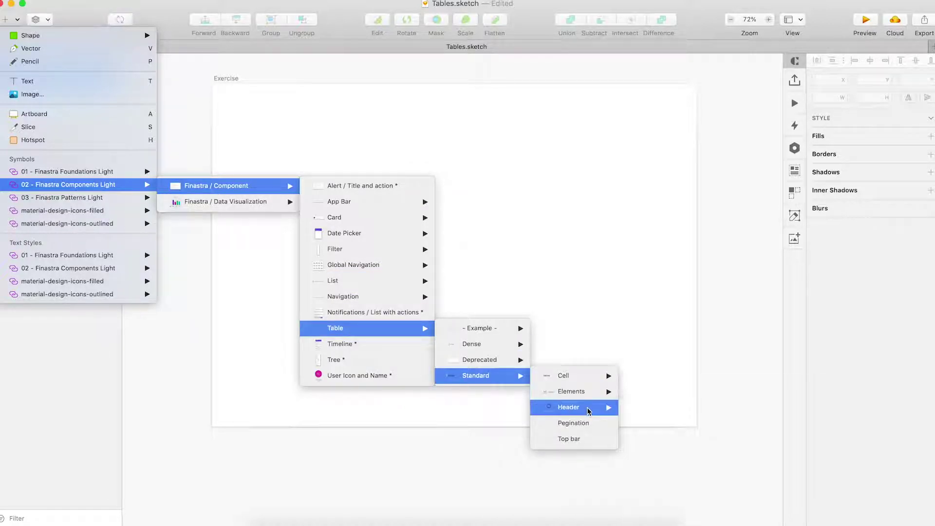
pyautogui.moveTo(589, 410)
pyautogui.click(679, 453)
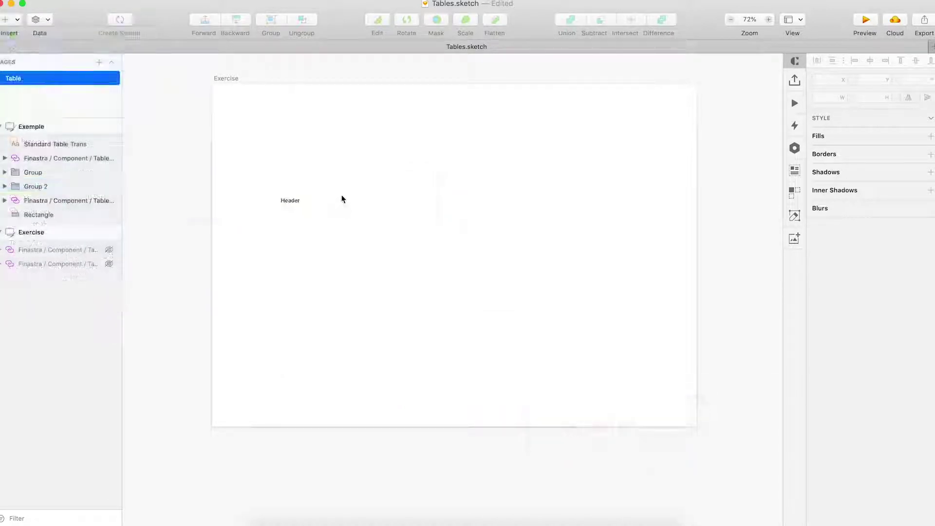
pyautogui.click(322, 156)
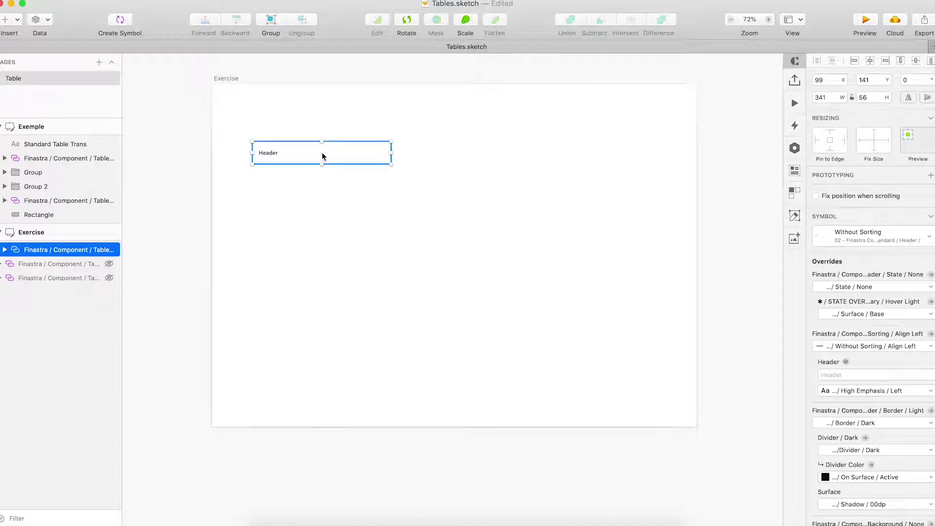
pyautogui.moveTo(390, 152); pyautogui.dragTo(343, 151)
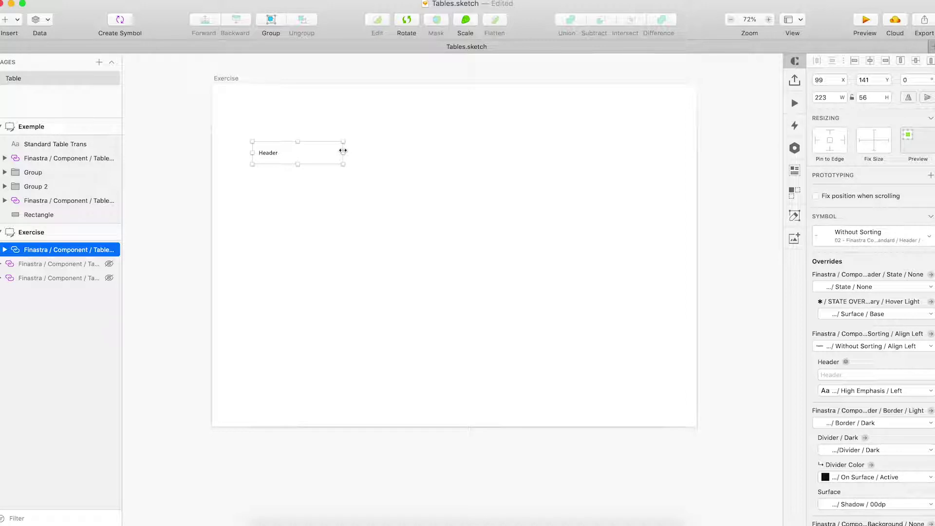
# Duplicate the Without Sorting Header cell rightward with Cmd+D into a row of header cells
pyautogui.click(302, 0)
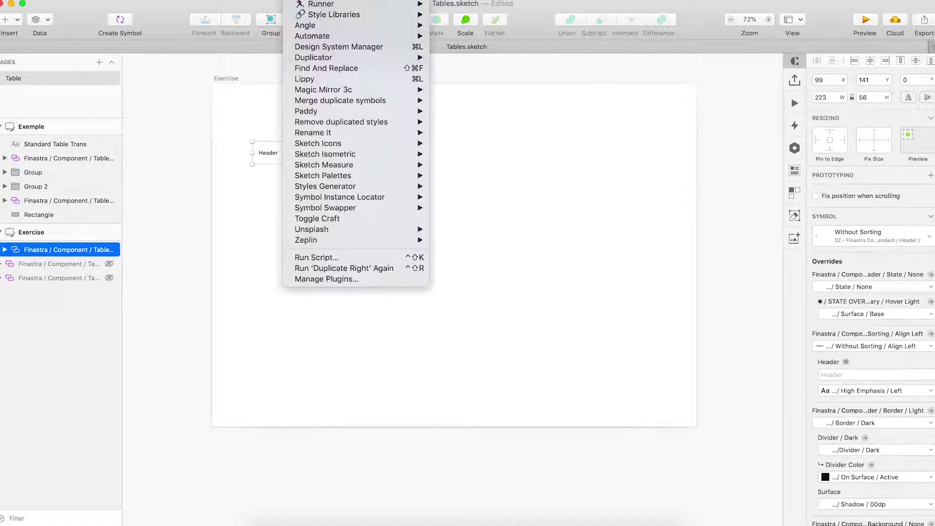
pyautogui.moveTo(329, 60)
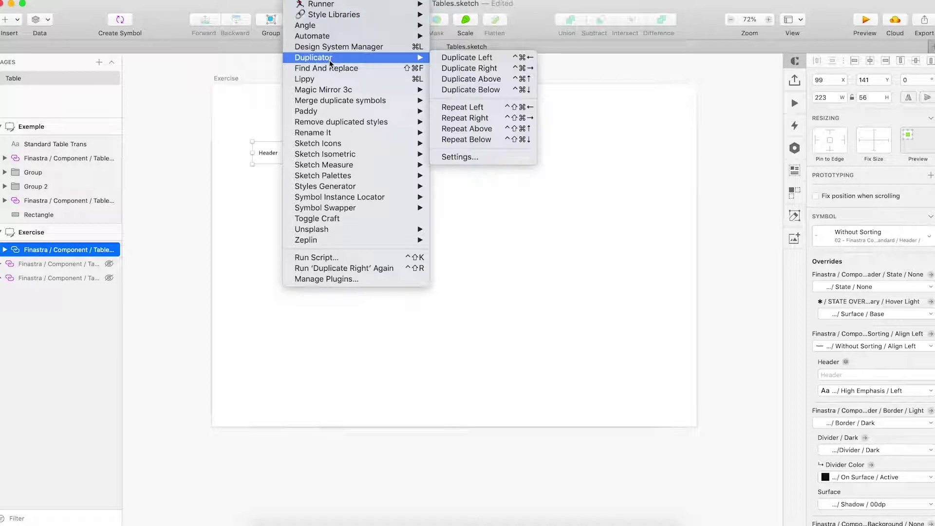
pyautogui.click(280, 153)
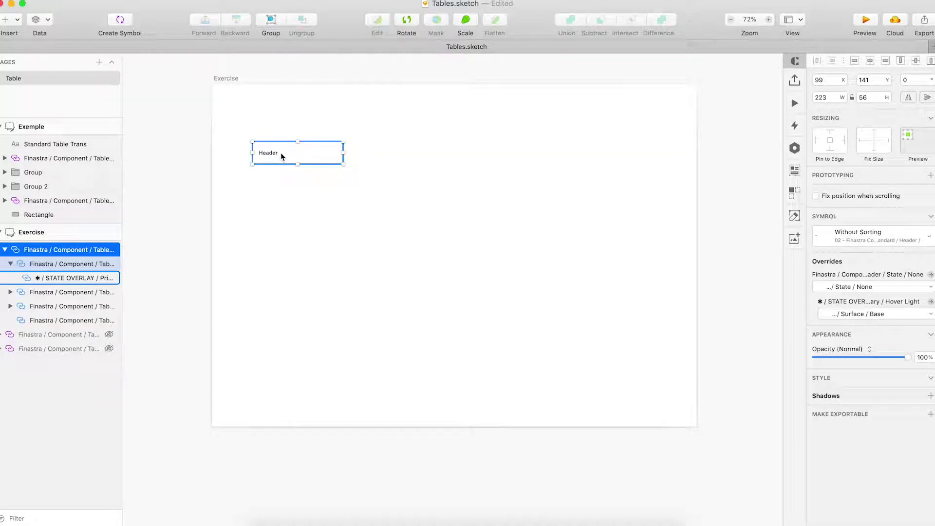
pyautogui.press('ctrl+super+greater')
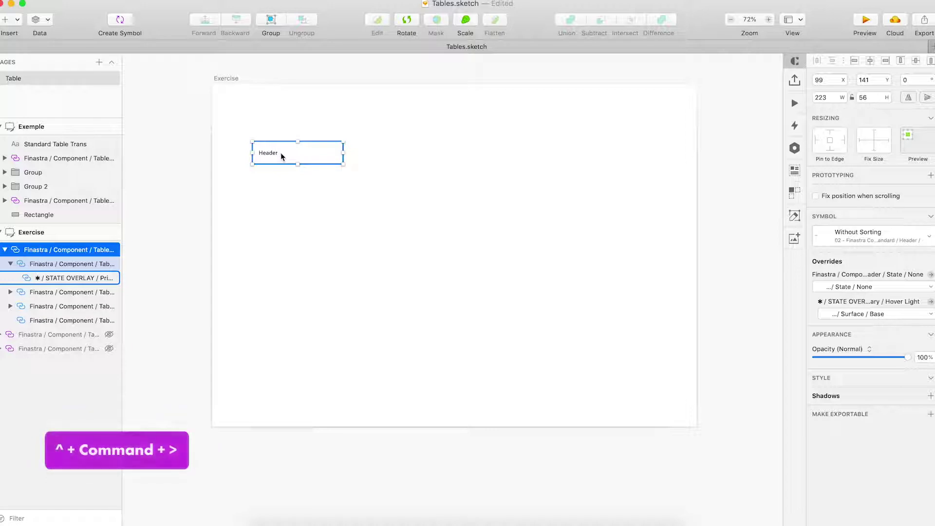
pyautogui.press('super+d')
pyautogui.press('super+d')
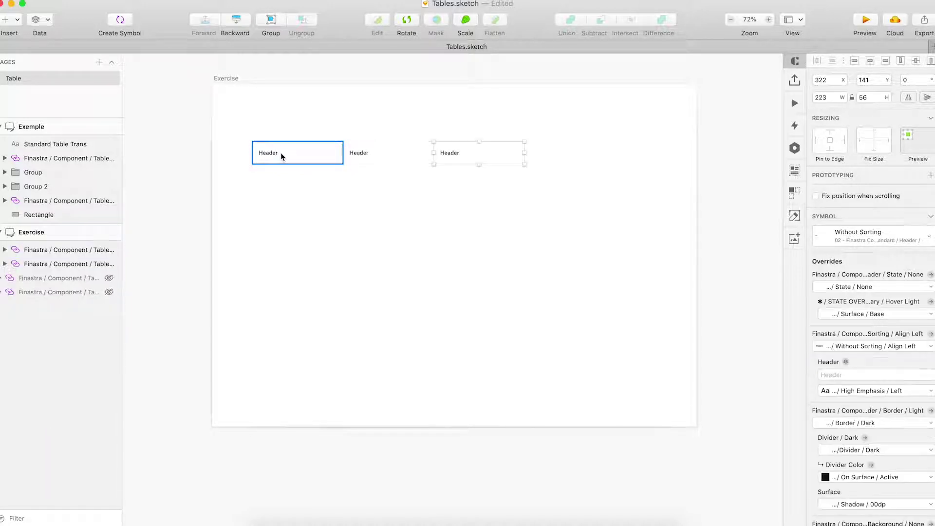
pyautogui.press('super+d')
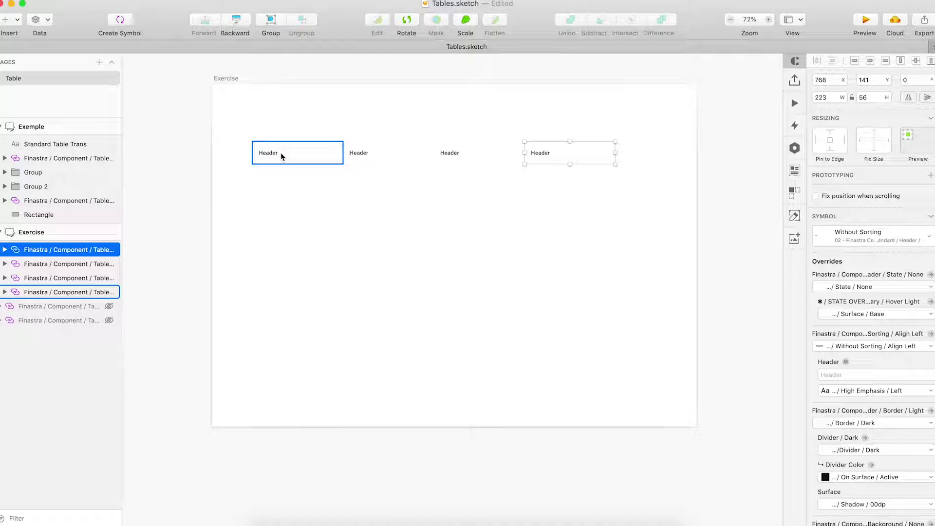
# Change the third header cell's label override to 'Date'
pyautogui.click(485, 153)
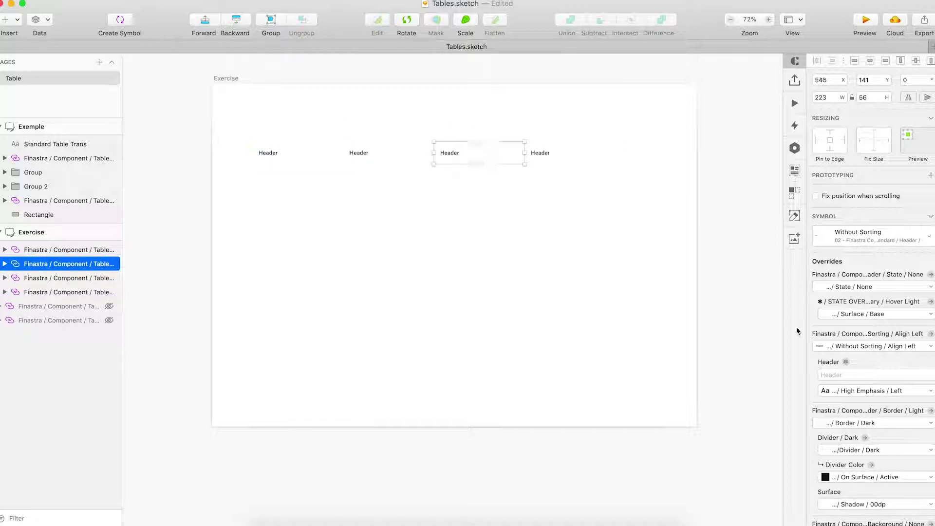
pyautogui.click(844, 375)
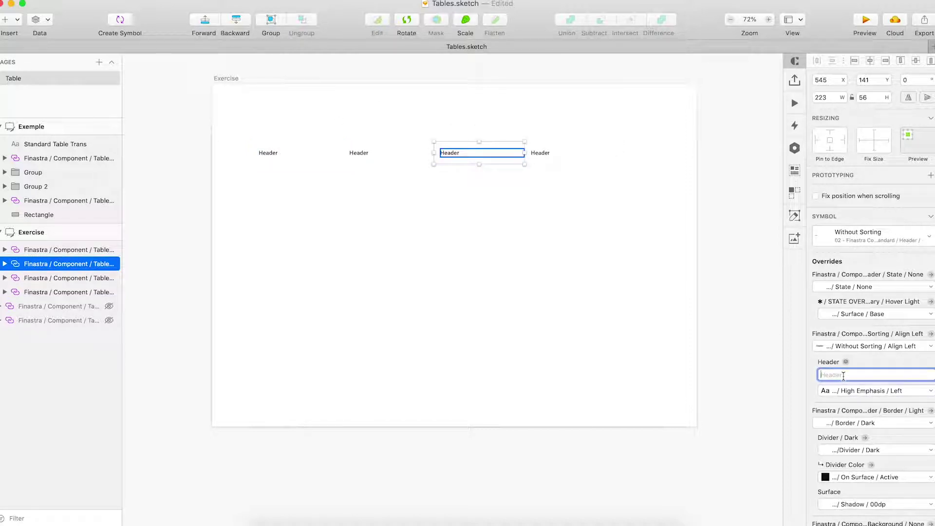
pyautogui.write('Date')
pyautogui.click(495, 209)
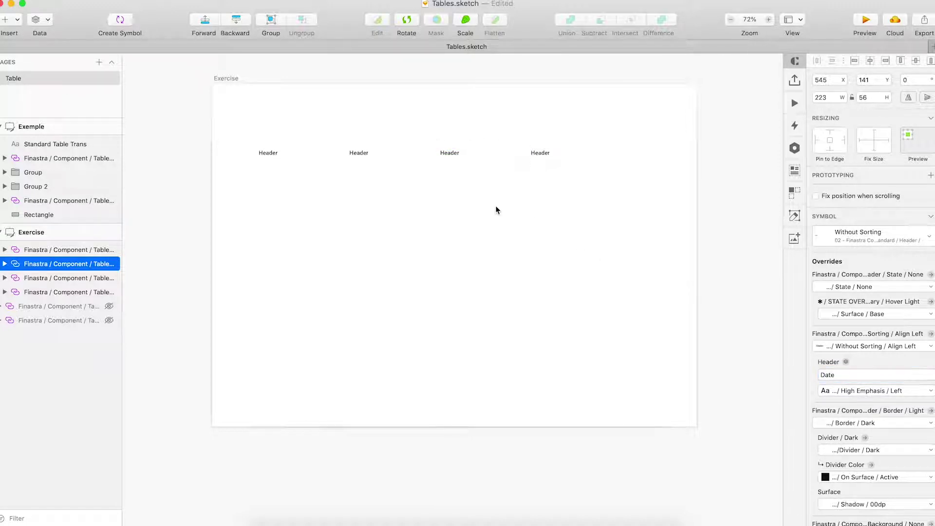
# Swap the first header cell to another Header variant from the Symbol dropdown
pyautogui.click(468, 160)
pyautogui.click(305, 148)
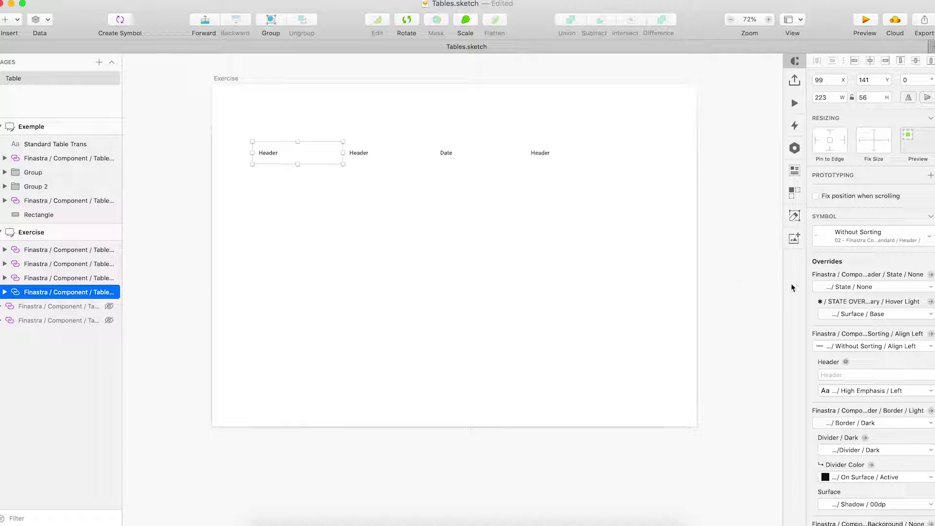
pyautogui.click(869, 237)
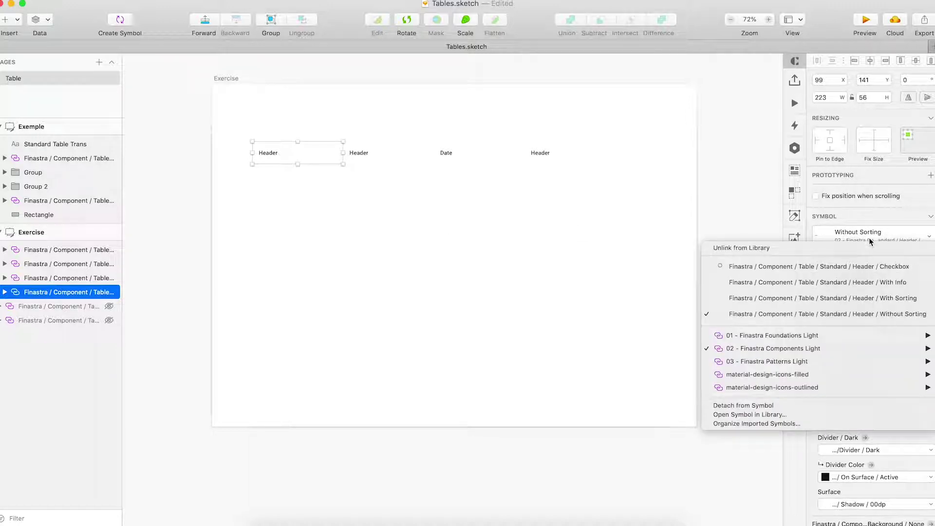
pyautogui.click(846, 282)
pyautogui.click(536, 212)
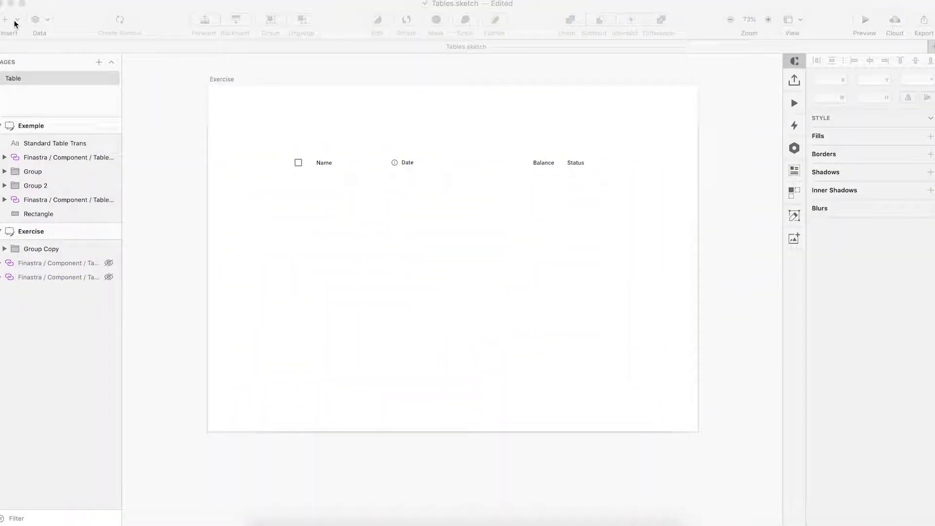
# Insert a Number cell from Finastra / Component > Table > Standard > Cell onto the Exercise artboard
pyautogui.click(17, 33)
pyautogui.moveTo(100, 185)
pyautogui.moveTo(229, 186)
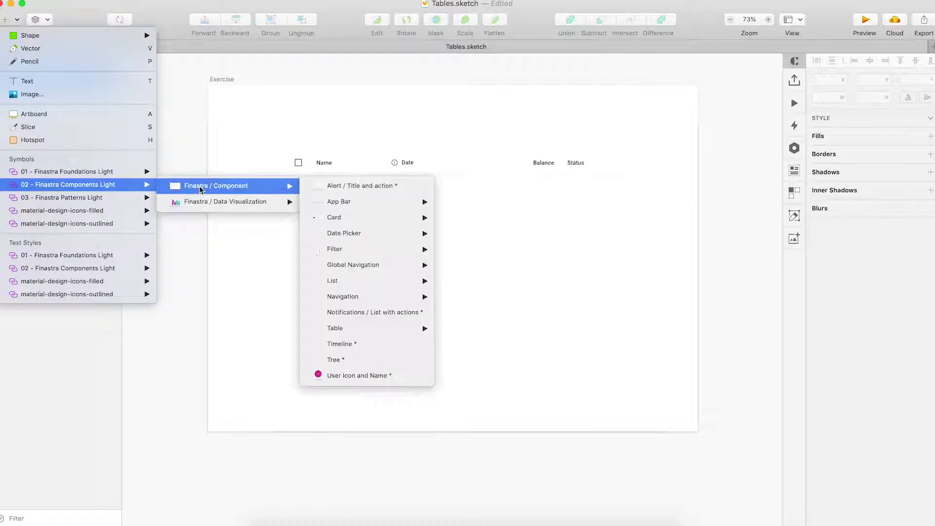
pyautogui.moveTo(364, 330)
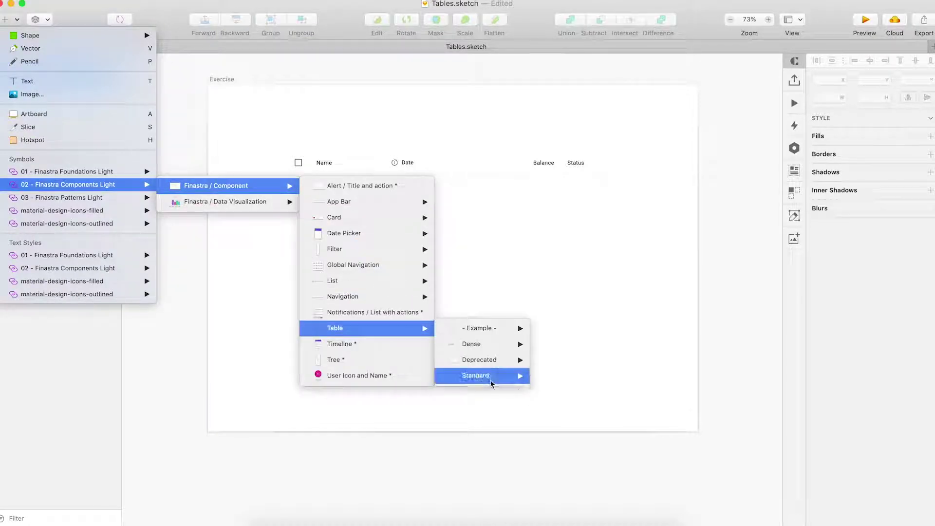
pyautogui.moveTo(490, 378)
pyautogui.moveTo(606, 379)
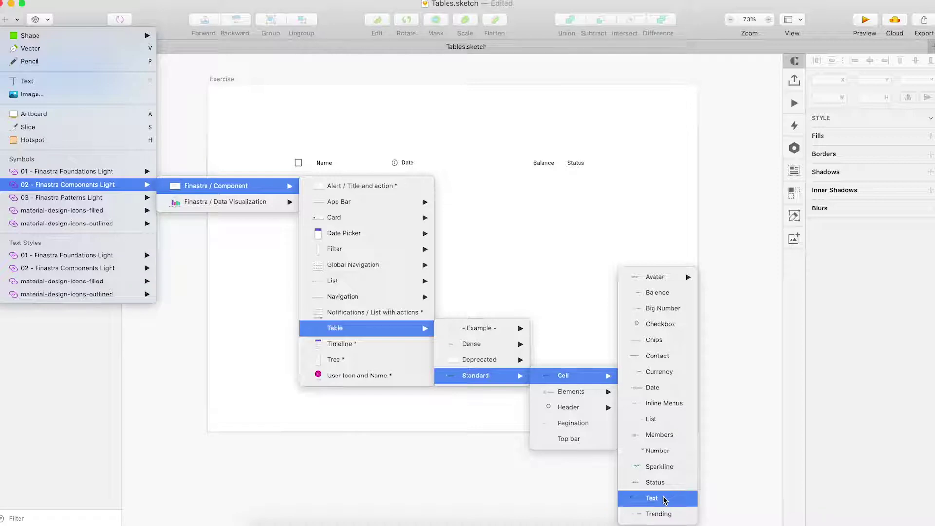
pyautogui.click(659, 451)
pyautogui.click(537, 189)
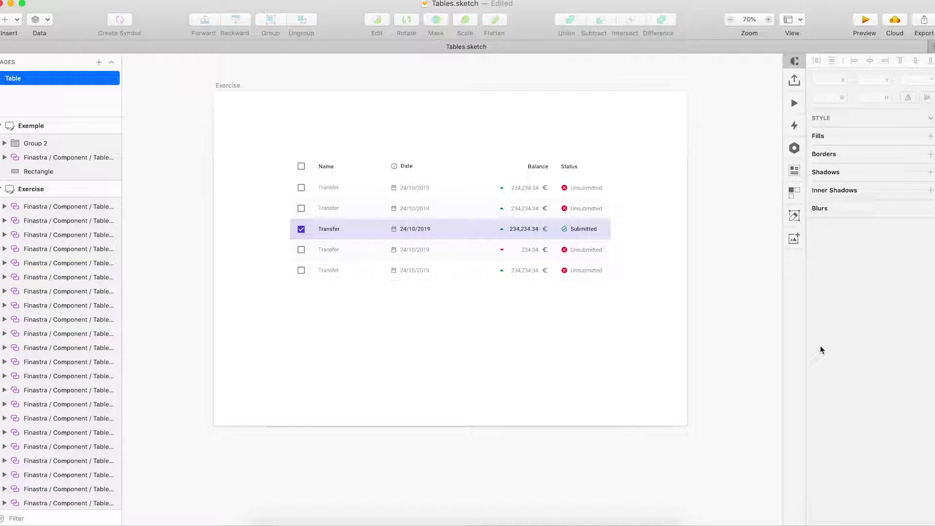
# Set the second row's Transfer cell Background override to Alternate
pyautogui.click(340, 215)
pyautogui.scroll(-5, 890, 451)
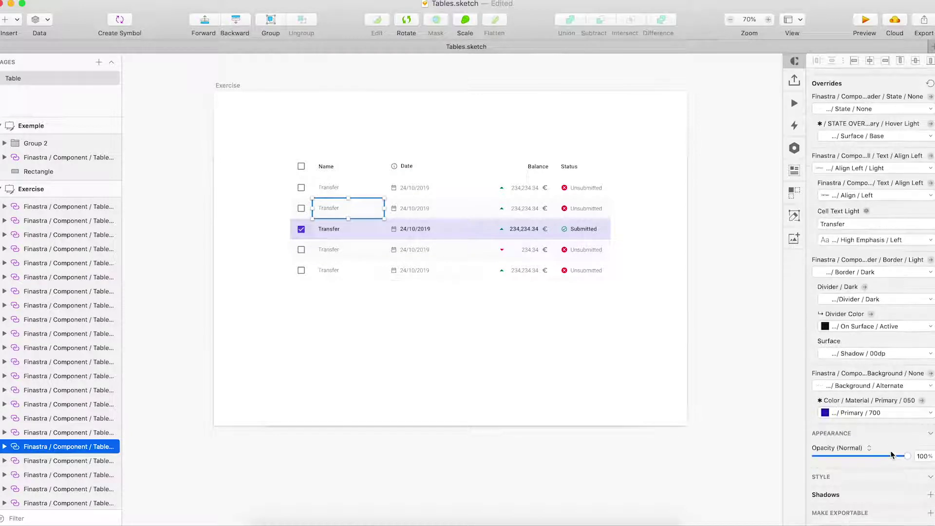
pyautogui.click(879, 391)
pyautogui.moveTo(844, 422)
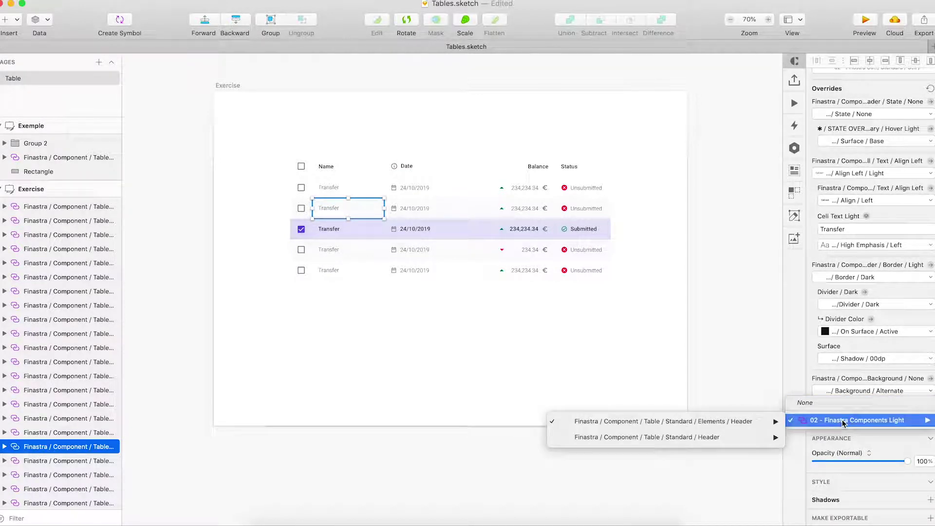
pyautogui.moveTo(711, 428)
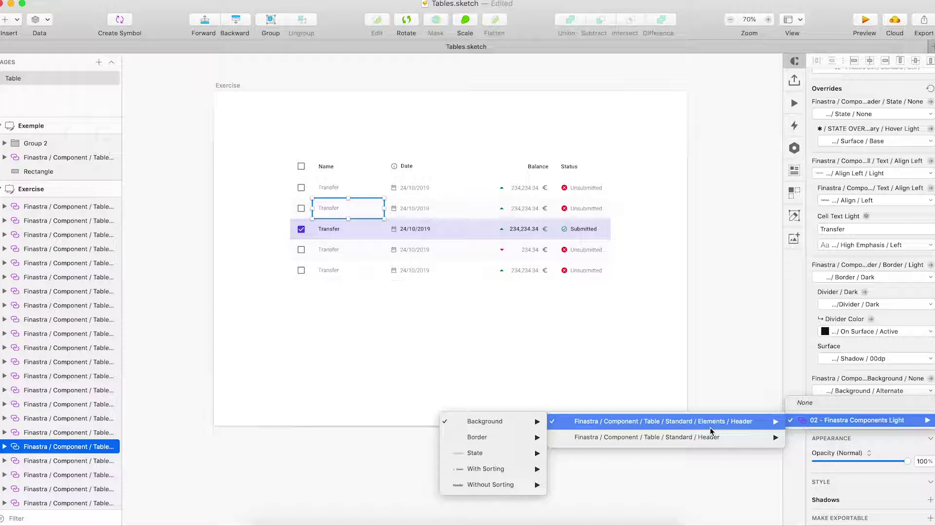
pyautogui.moveTo(510, 427)
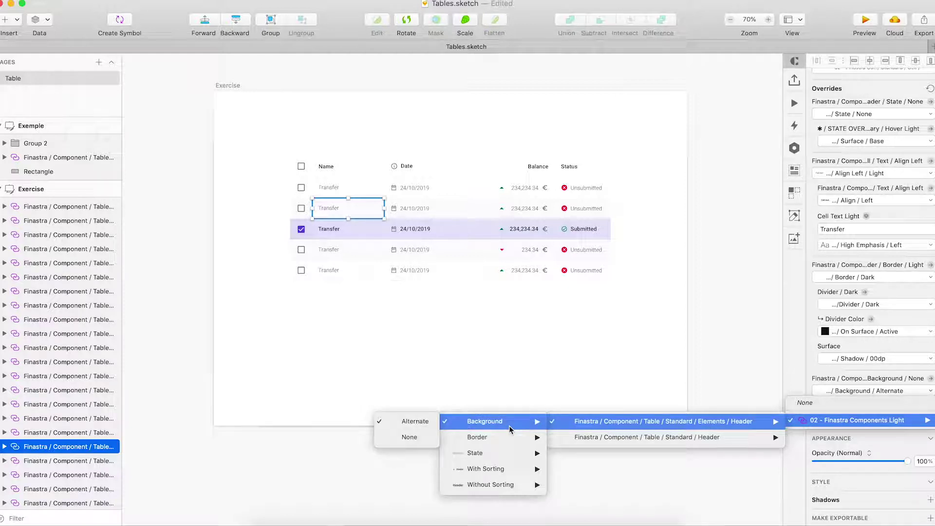
pyautogui.click(424, 422)
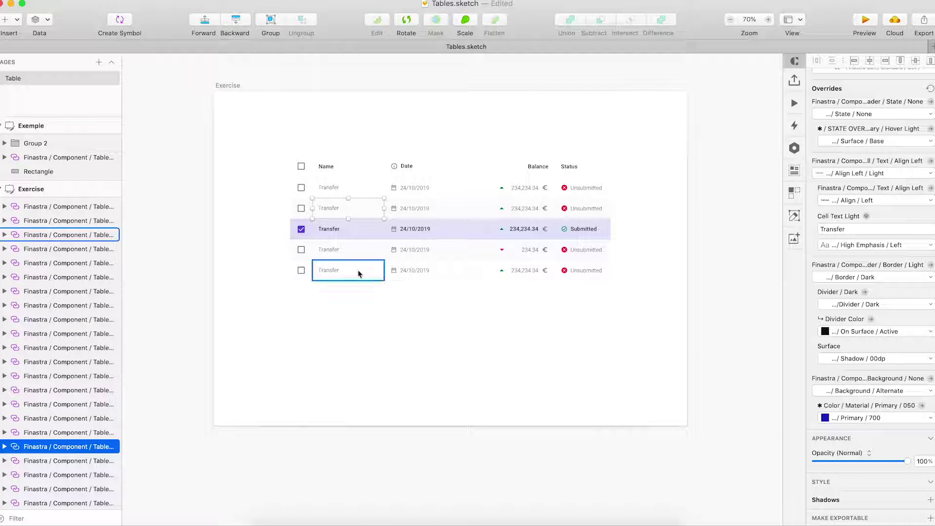
pyautogui.click(343, 227)
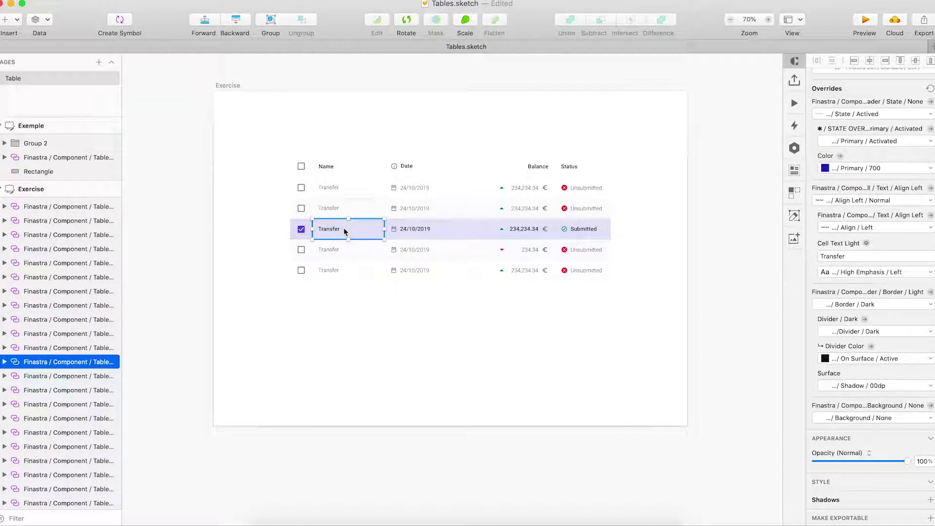